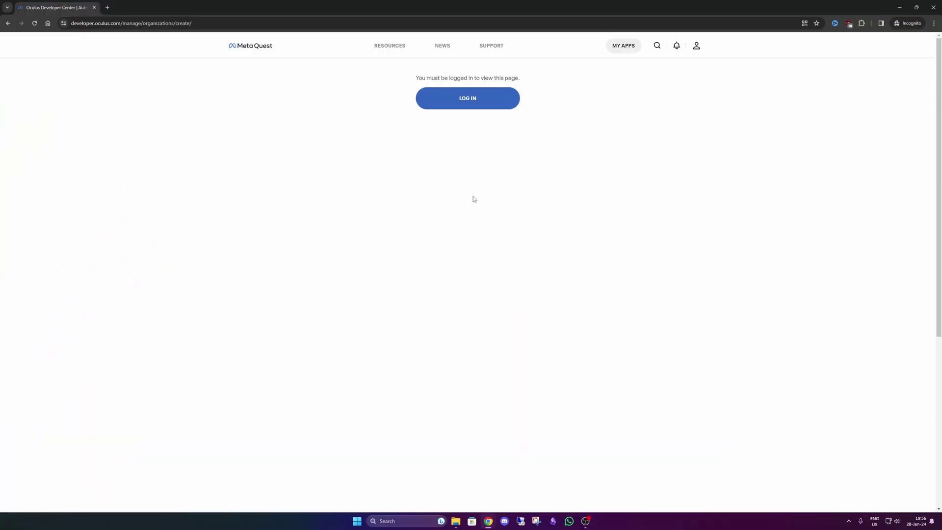
Log in to Meta Quest Developer Center with Facebook, accepting both sites' cookies
left_click(467, 101)
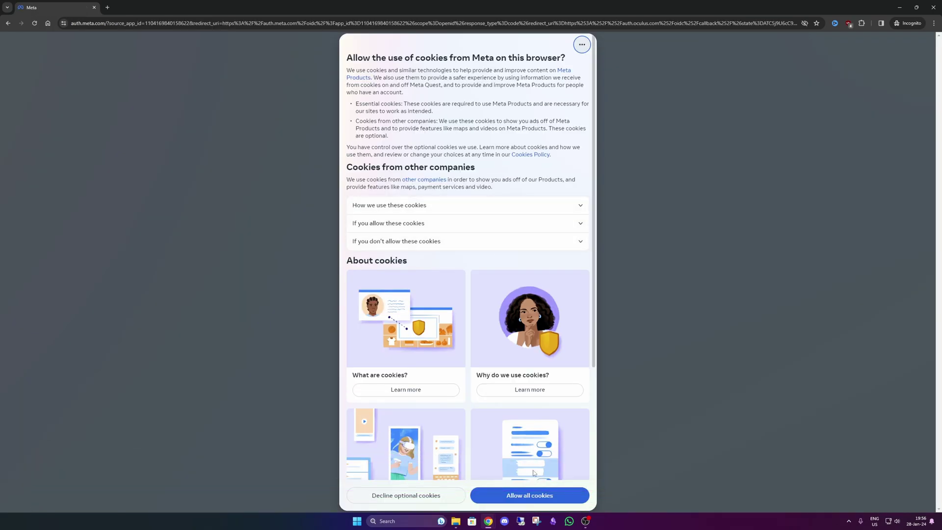
left_click(539, 494)
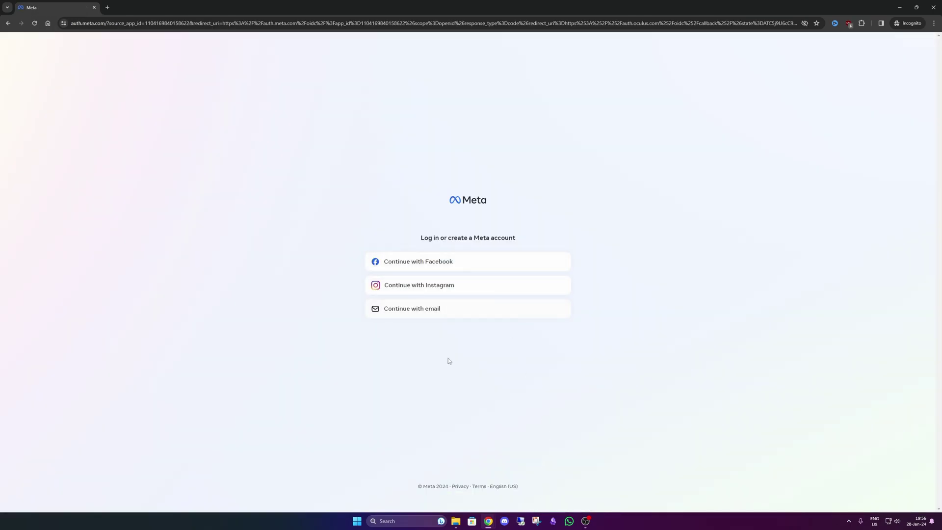
left_click(420, 262)
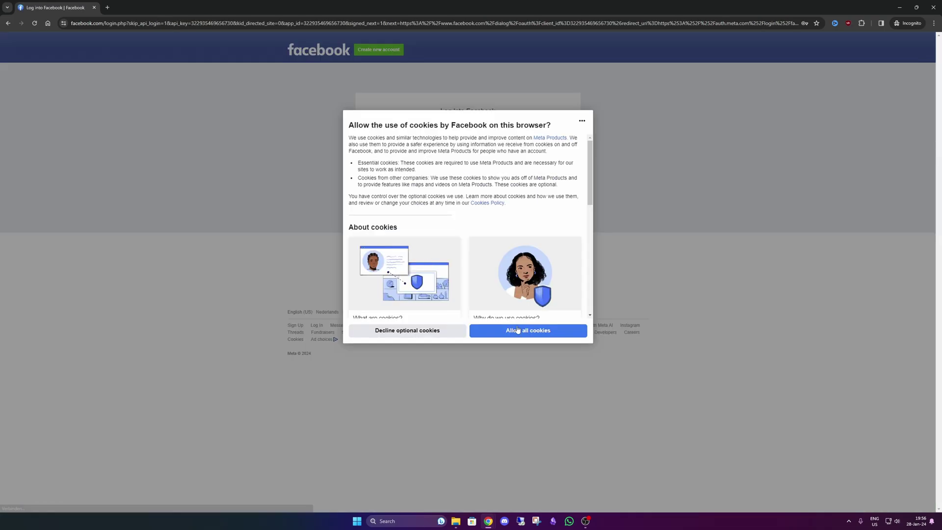
left_click(518, 330)
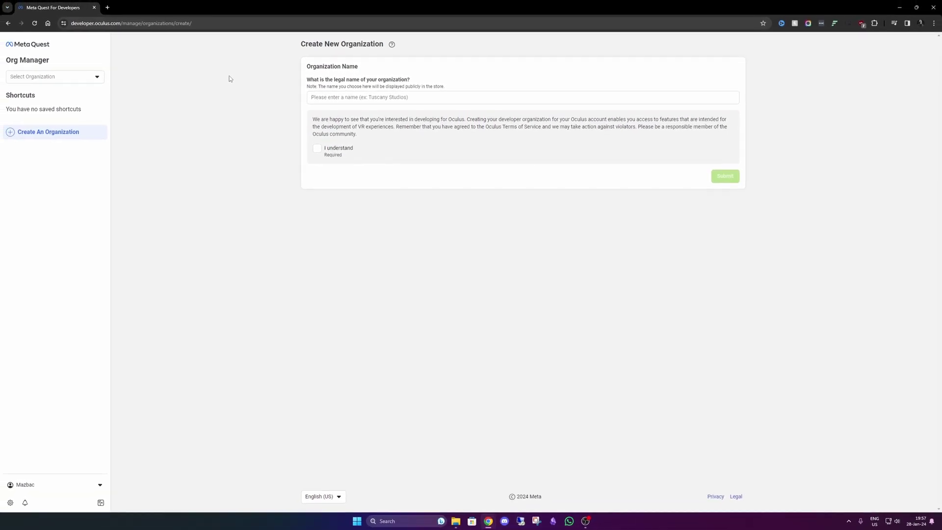
Create the organization 'RealityRise', acknowledging the developer terms and submitting
left_click(373, 97)
type("Real")
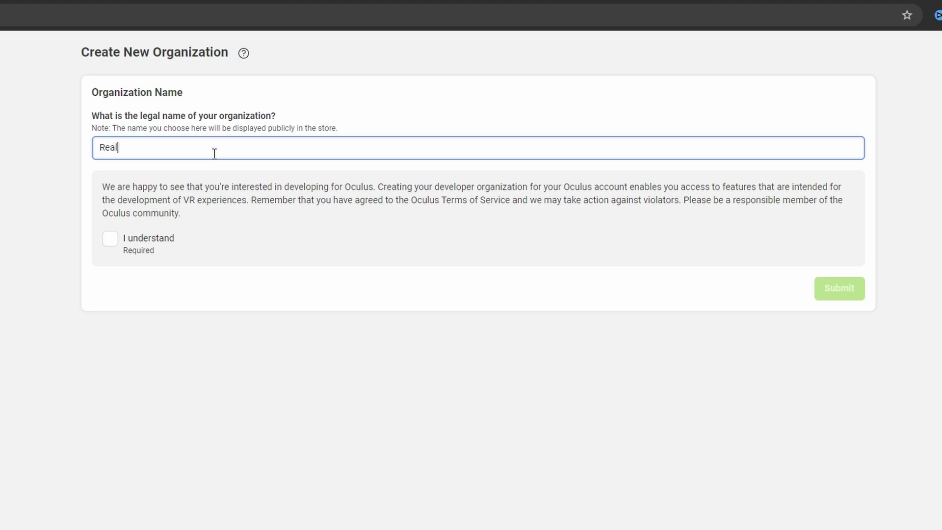
type("ityRise")
left_click(381, 123)
left_click(105, 243)
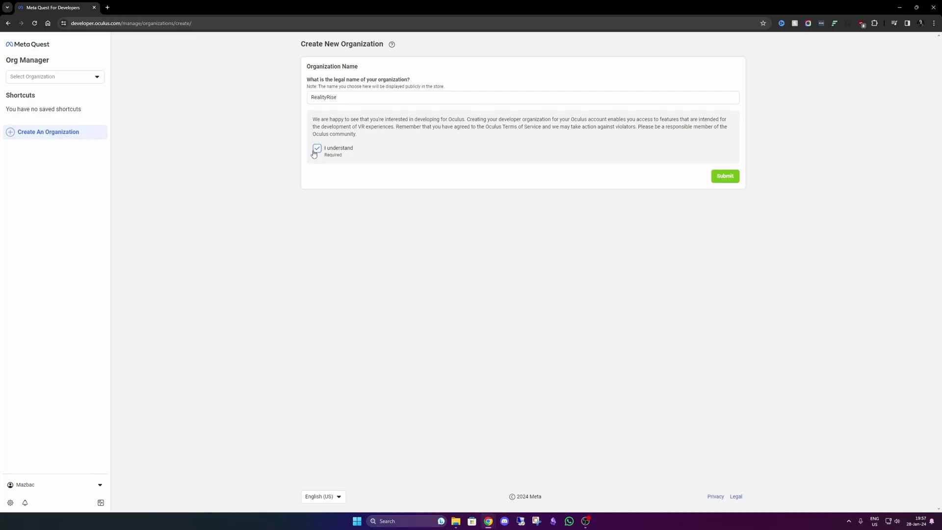
left_click(726, 176)
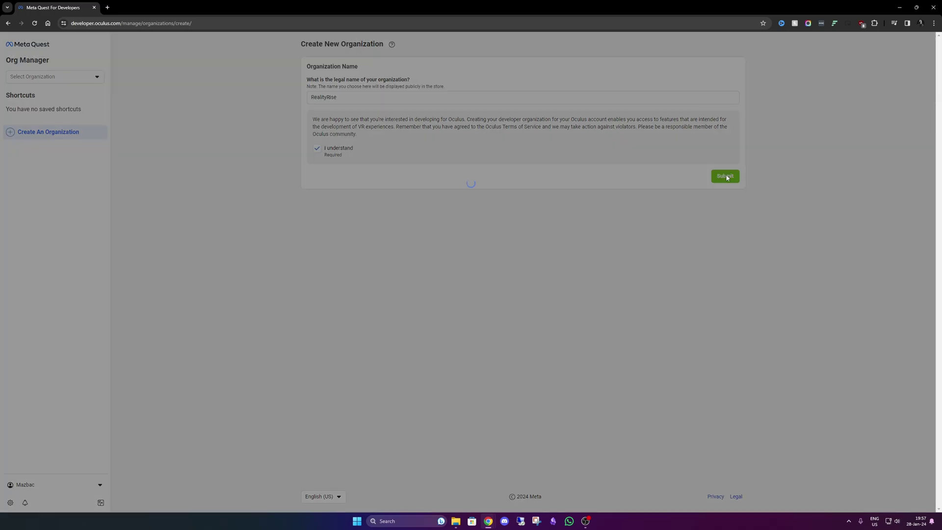
Agree to the NDA and dismiss the promotion analytics and app requirements tips
left_click_drag(584, 168, 585, 259)
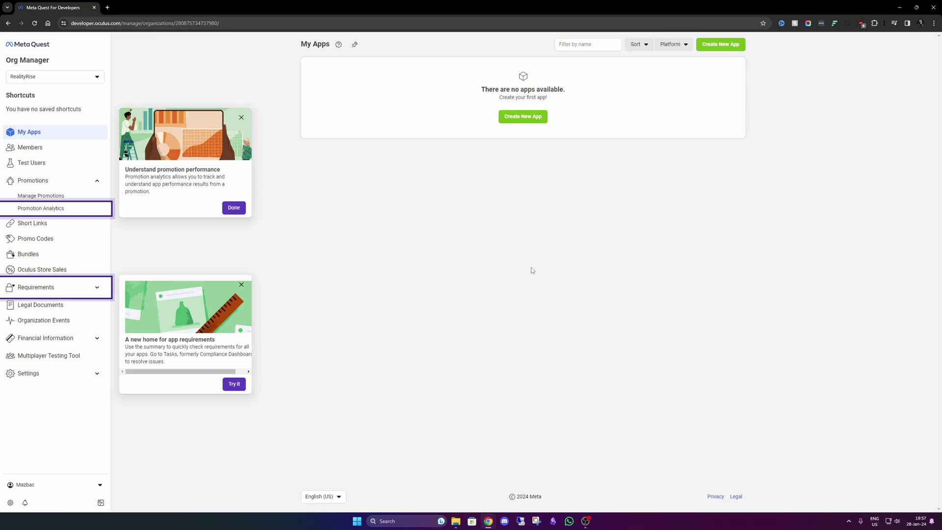
left_click(234, 208)
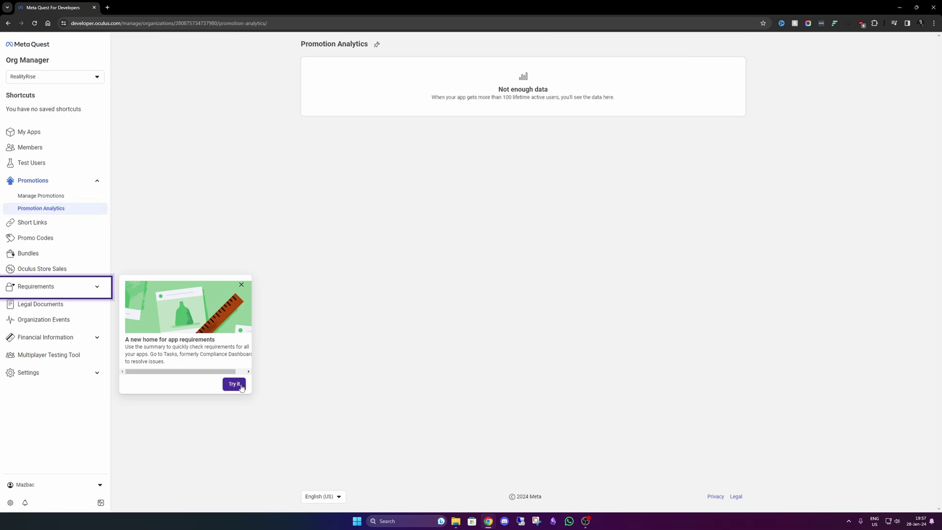
left_click(242, 288)
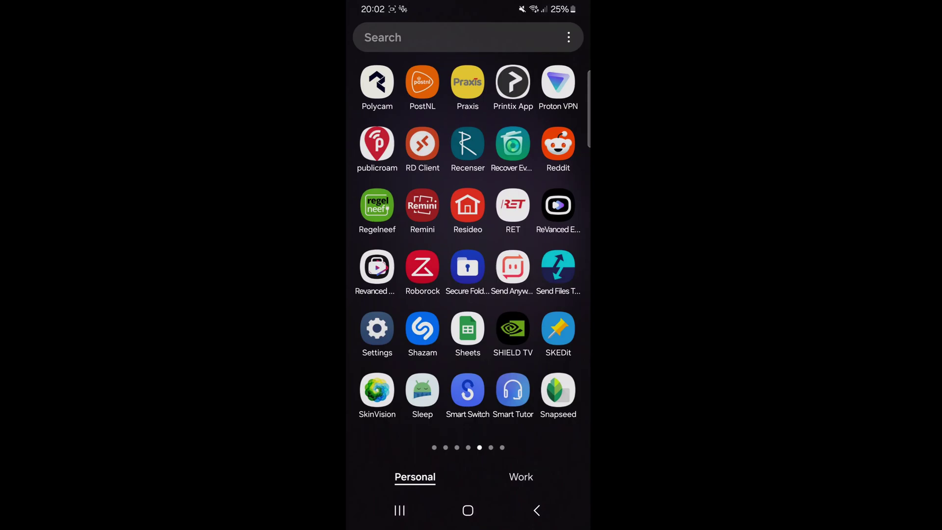
In the Meta Quest phone app, open the Meta Quest 3 headset's Developer Mode settings
left_click(385, 41)
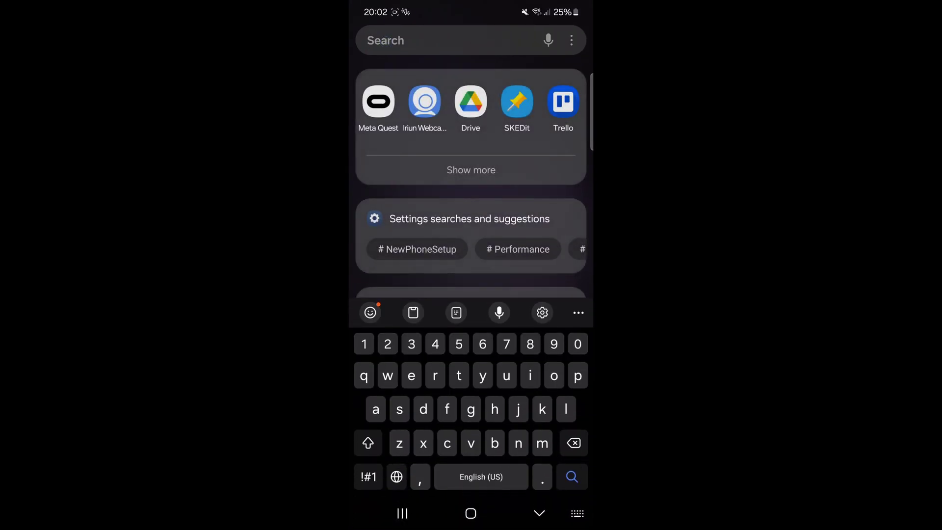
left_click(381, 98)
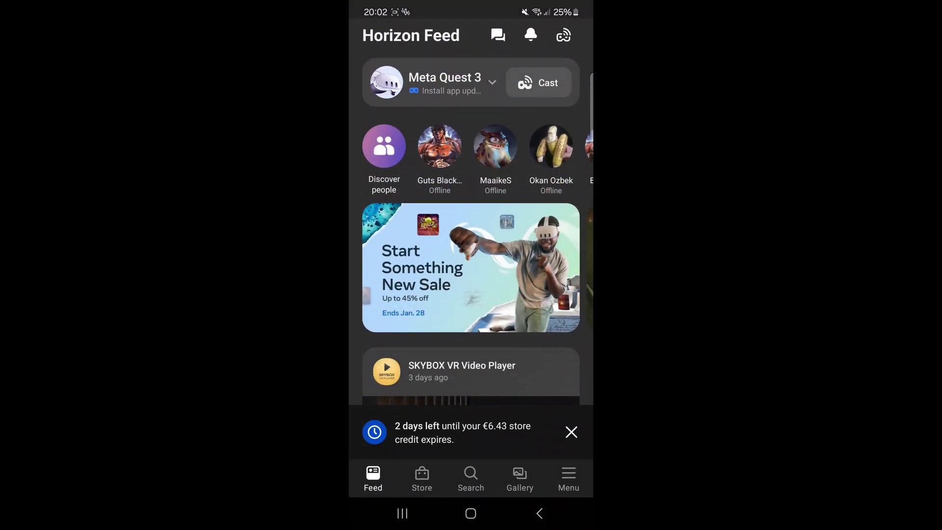
left_click(569, 477)
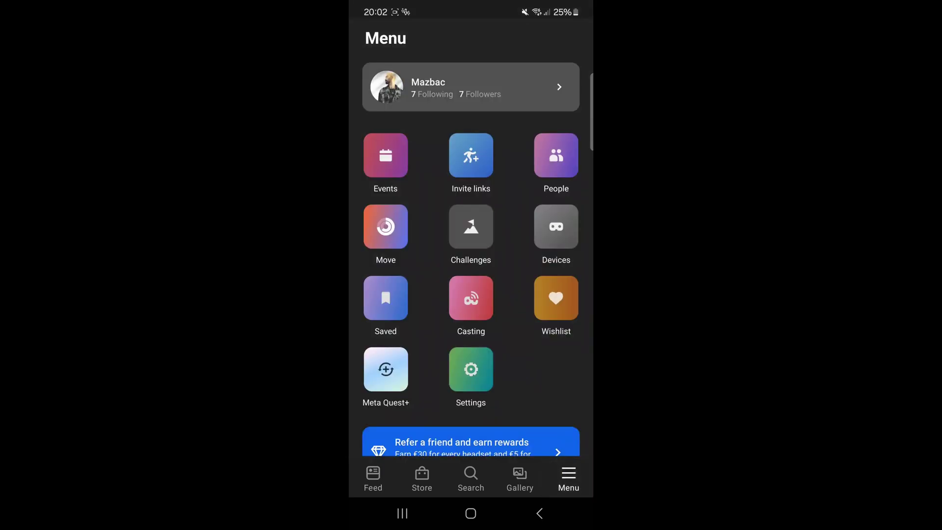
left_click(556, 226)
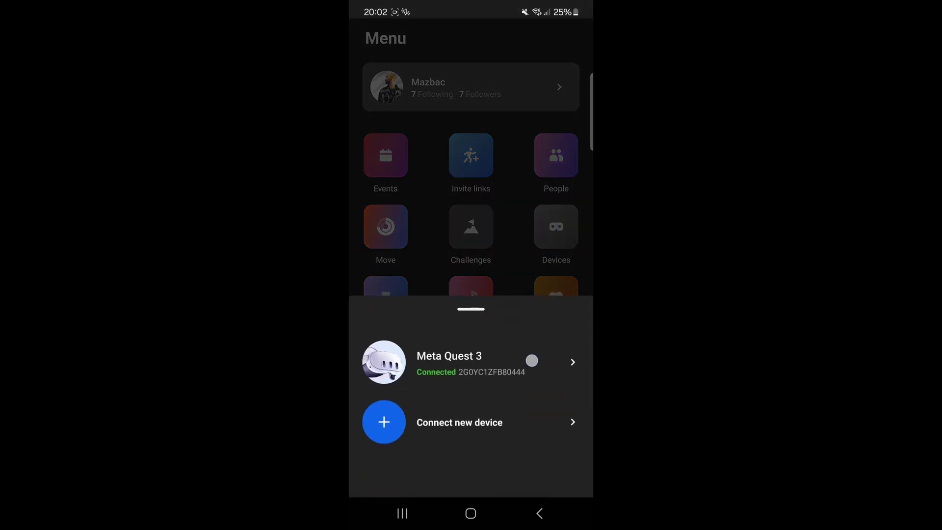
left_click(532, 361)
left_click(475, 452)
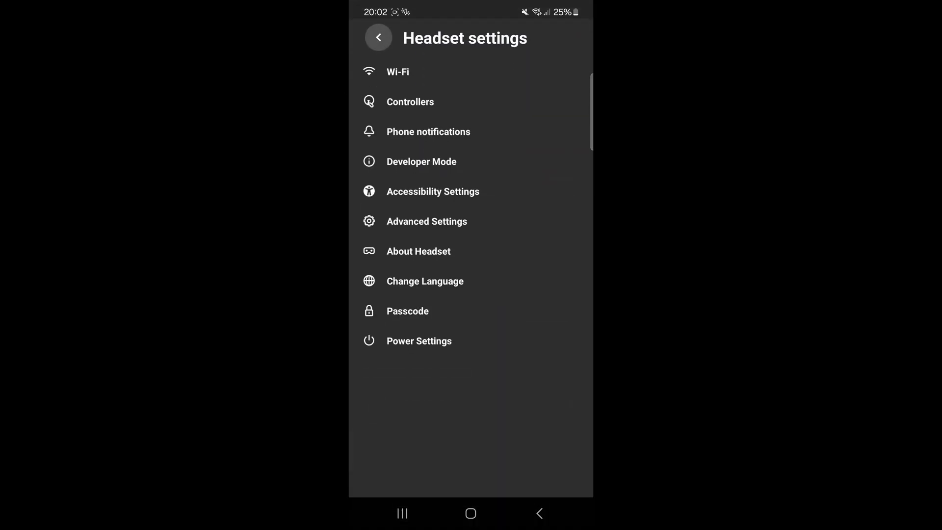
left_click(423, 165)
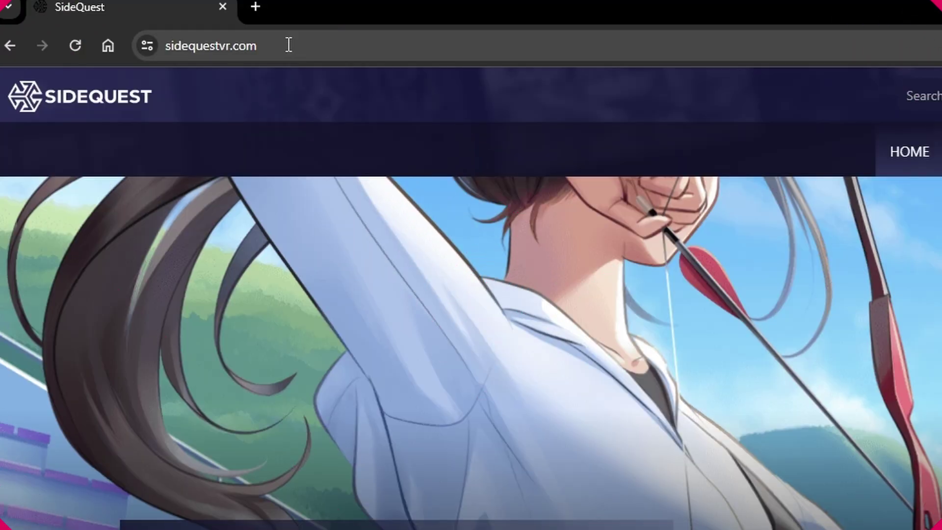
Sign in to the SideQuest website with the Google account
left_click(289, 44)
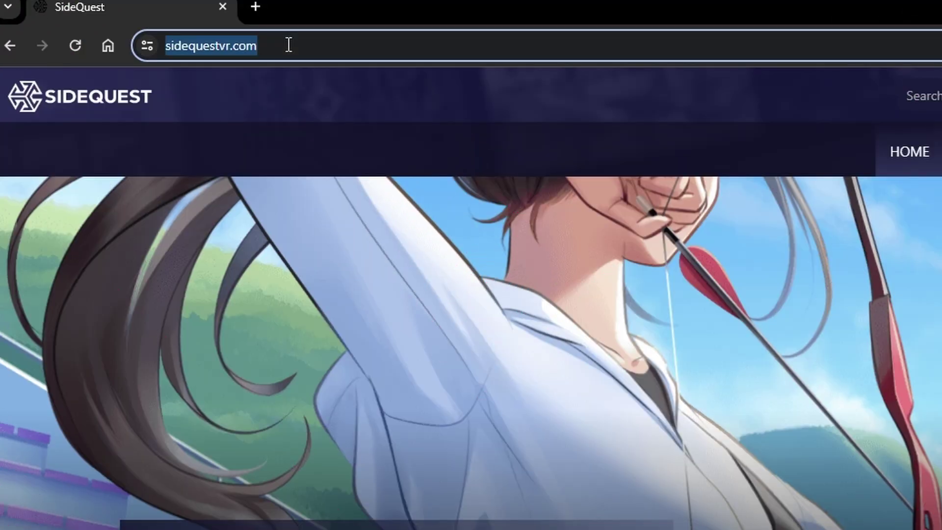
left_click(293, 125)
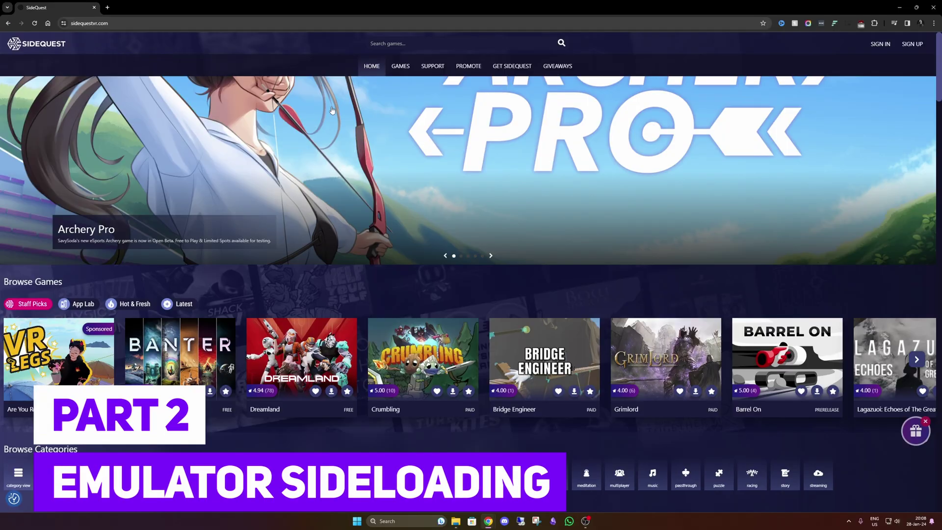
left_click(922, 46)
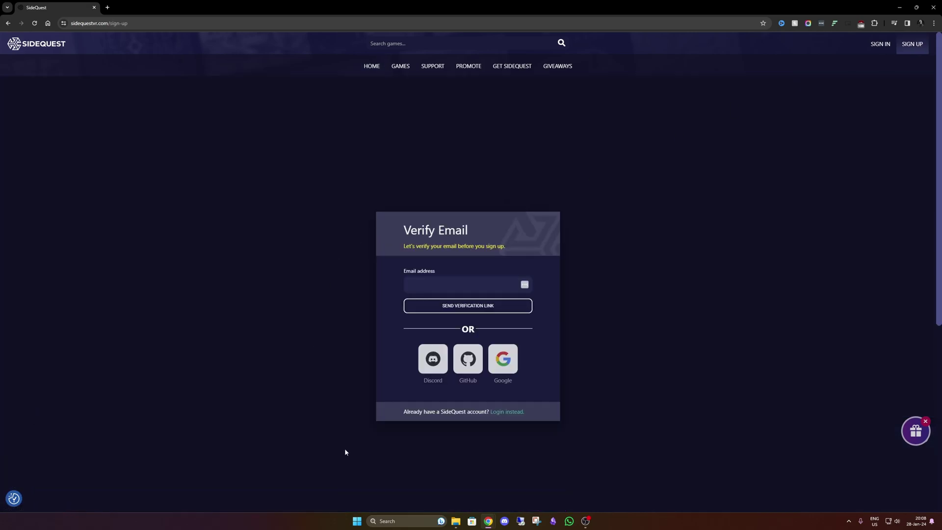
left_click(881, 44)
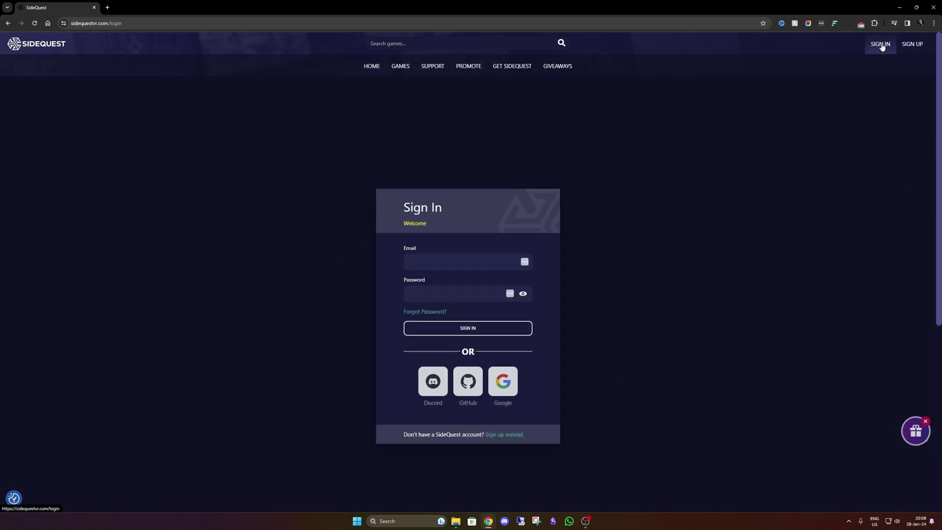
left_click(518, 388)
left_click(432, 237)
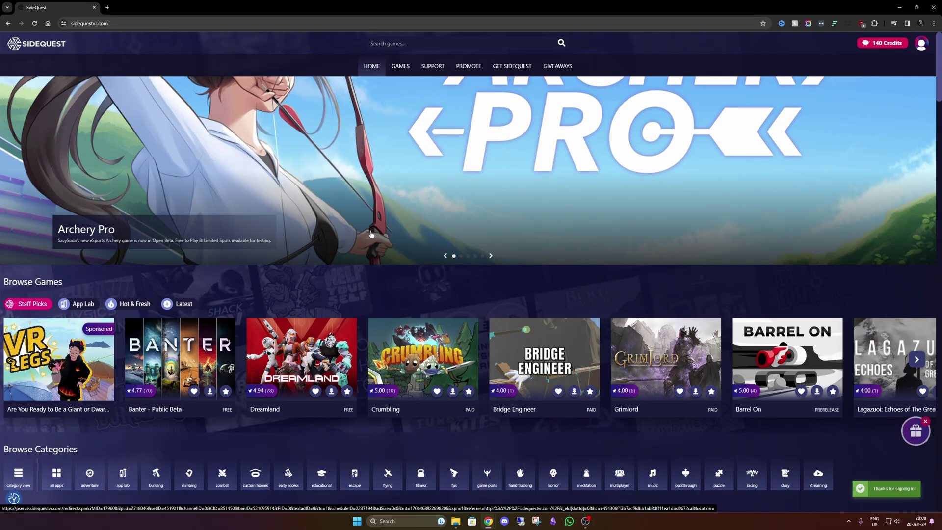
Download the Advanced Installer for Windows 10 x64 from the Get SideQuest page
left_click(515, 67)
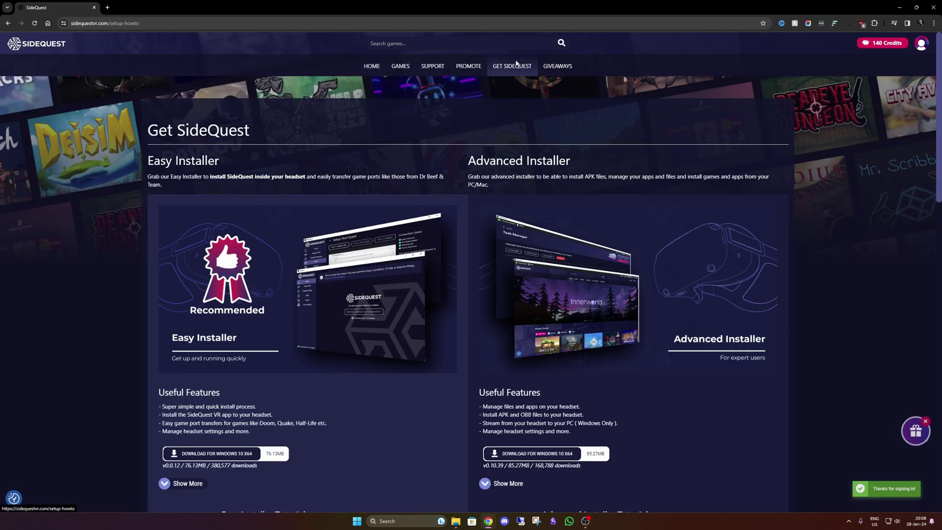
left_click_drag(464, 163, 589, 160)
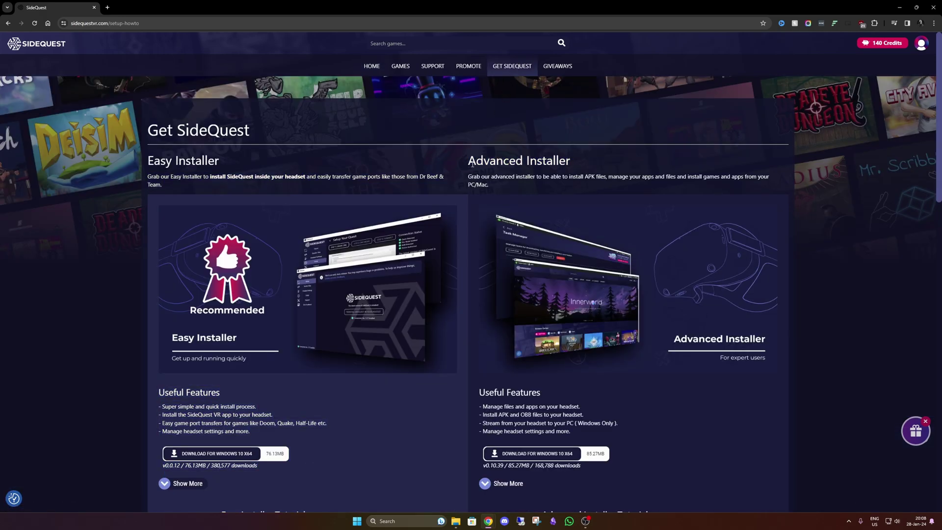
left_click(594, 179)
scroll(467, 153, "down", 2)
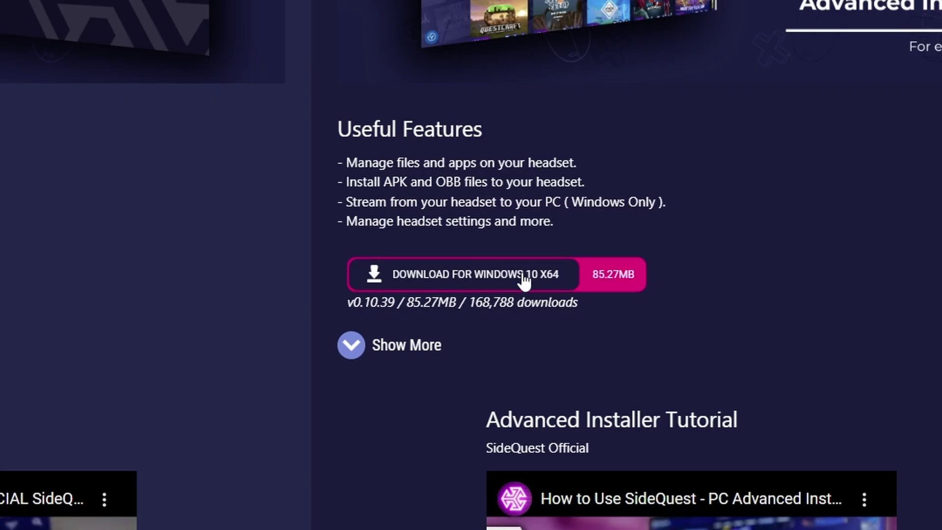
left_click(524, 282)
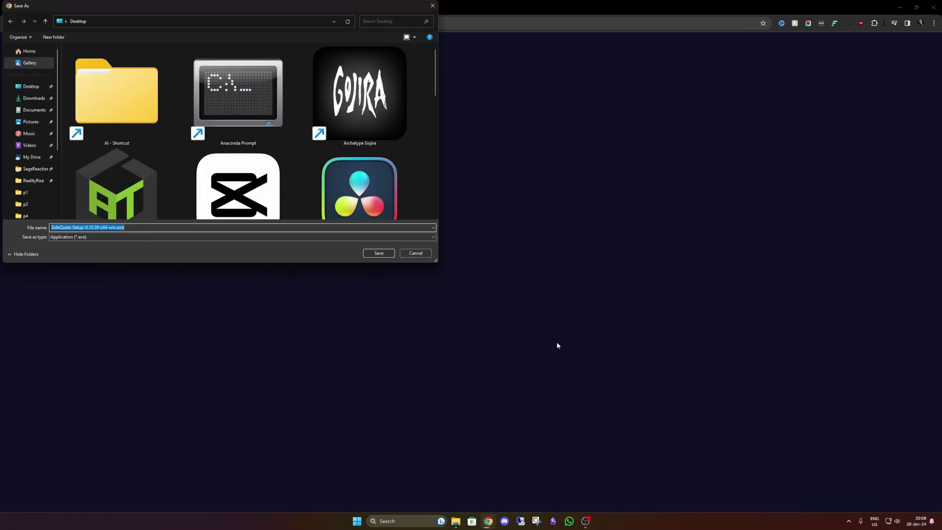
Save SideQuest-Setup-0.10.39-x64-win.exe and run it, installing for the current user only
left_click(379, 253)
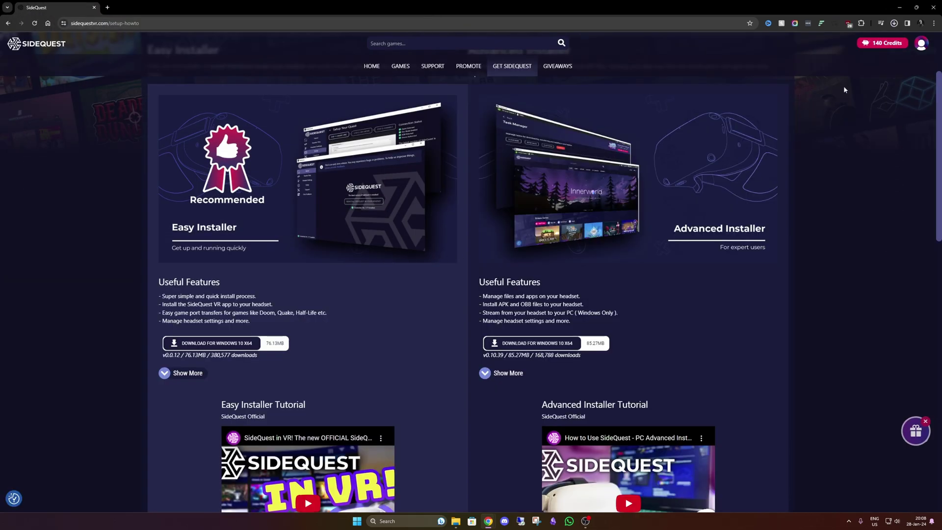
left_click(834, 42)
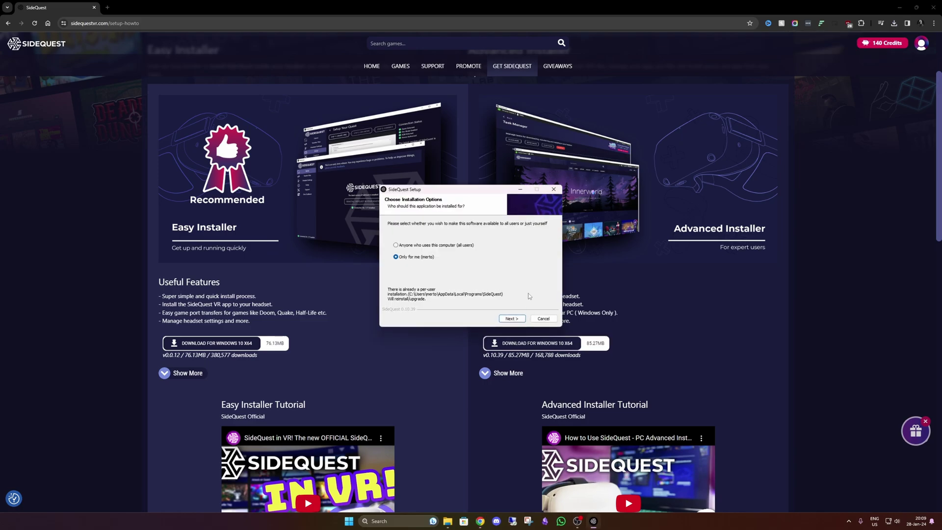
left_click(513, 319)
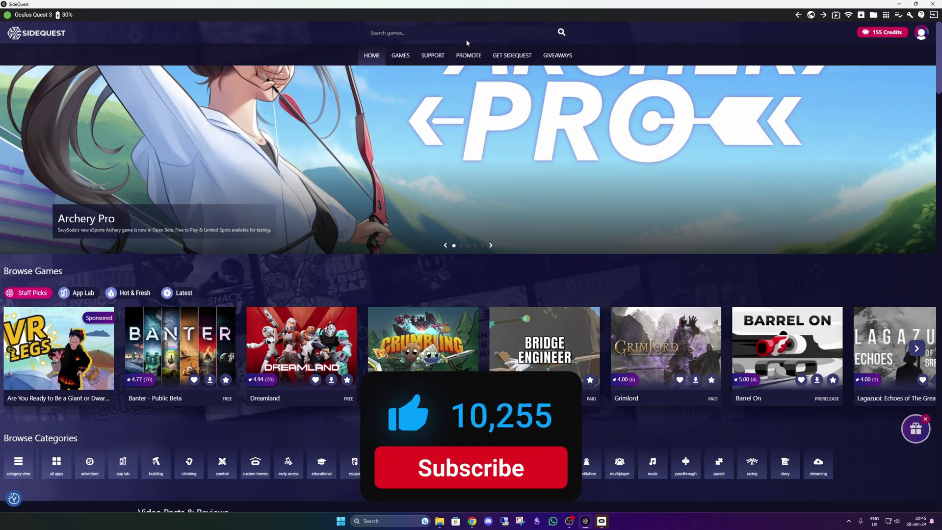
Search SideQuest for 'citravr' and sideload CitraVR (Beta) onto the connected Quest 3
left_click(470, 33)
type("citra")
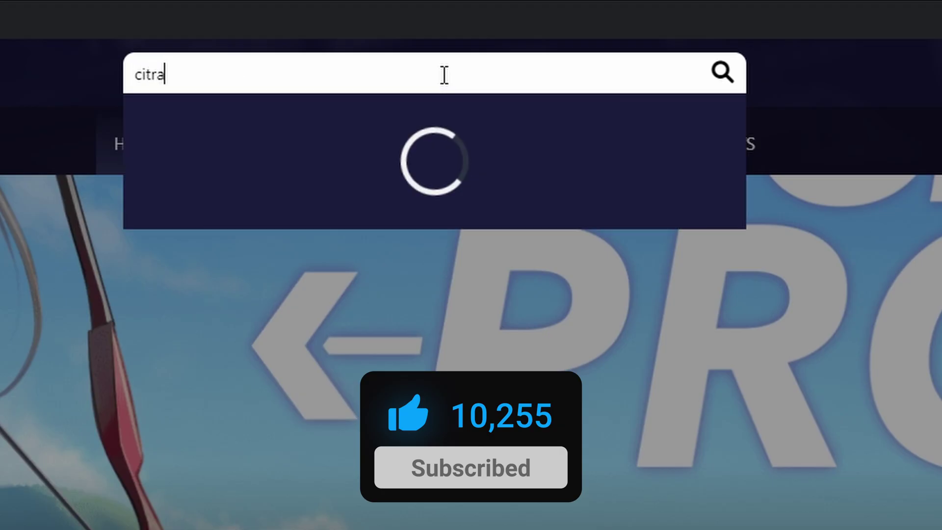
type("vr")
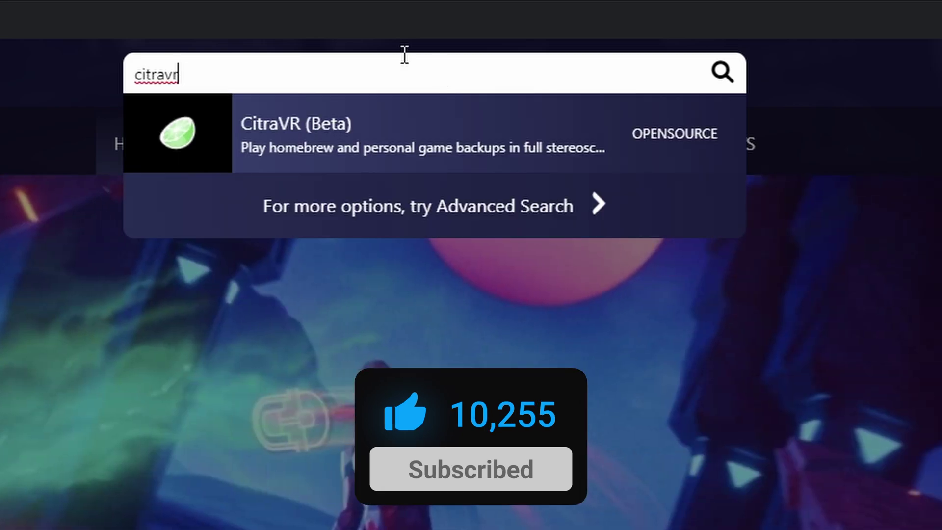
left_click(212, 146)
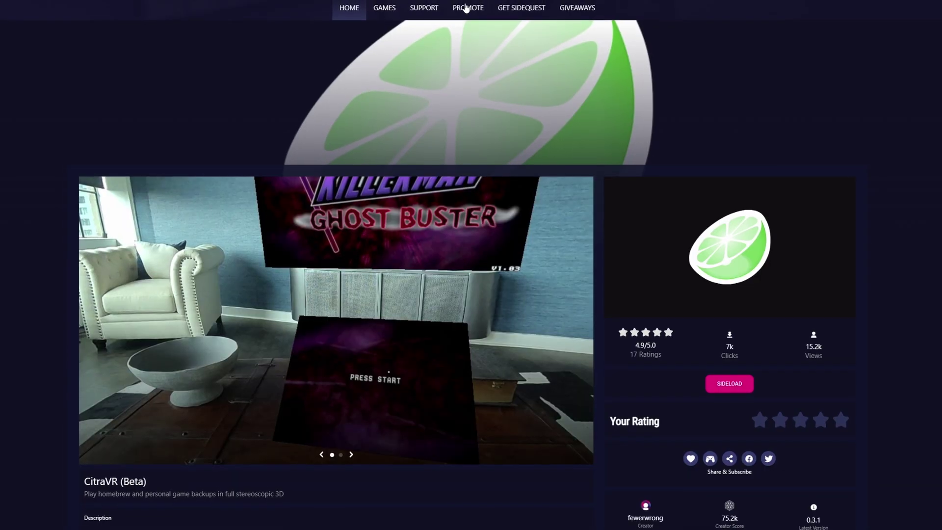
scroll(258, 77, "down", 5)
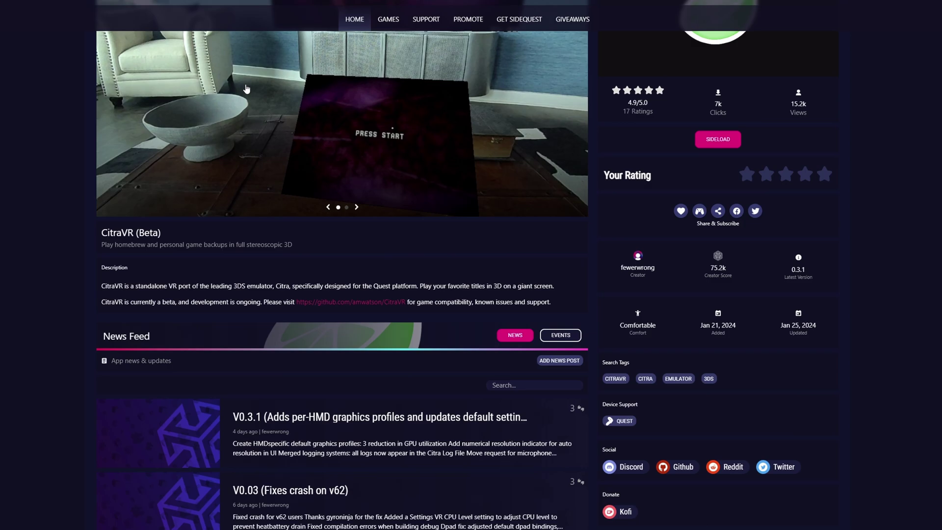
scroll(252, 91, "down", 8)
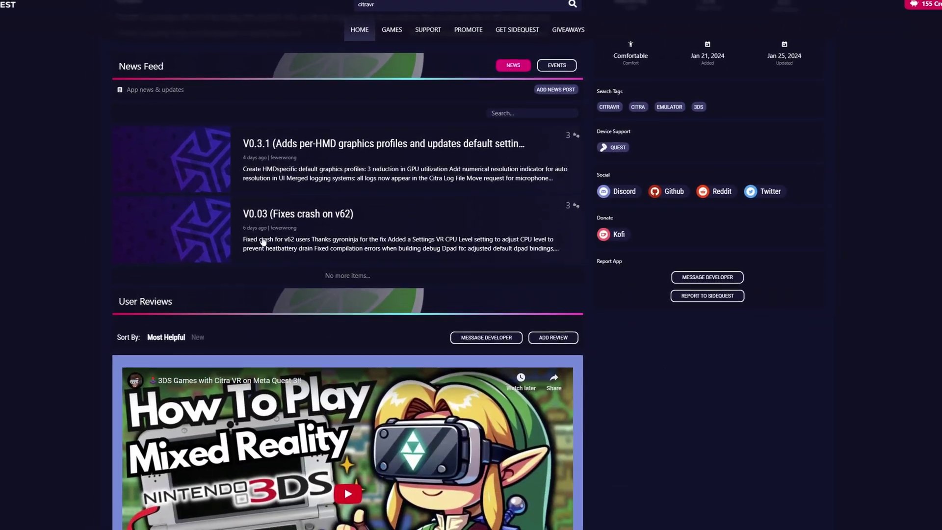
scroll(610, 284, "down", 7)
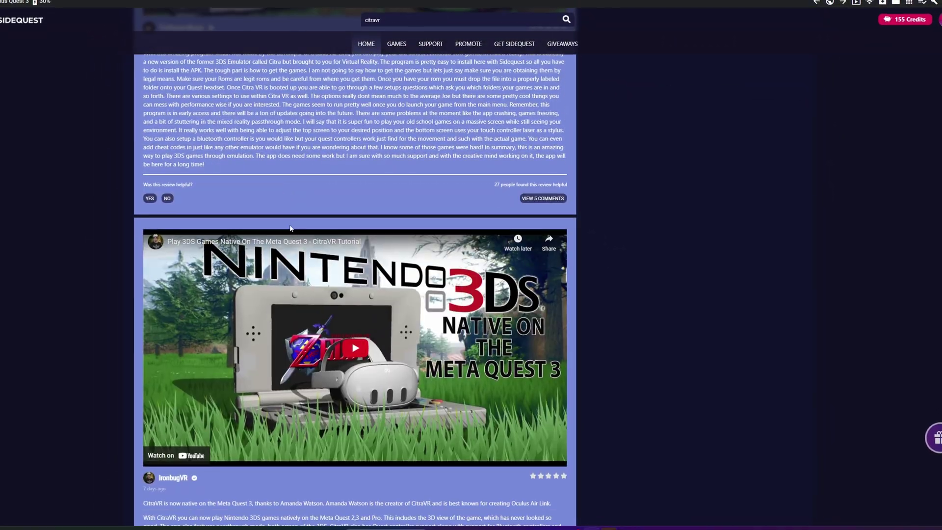
scroll(676, 279, "up", 15)
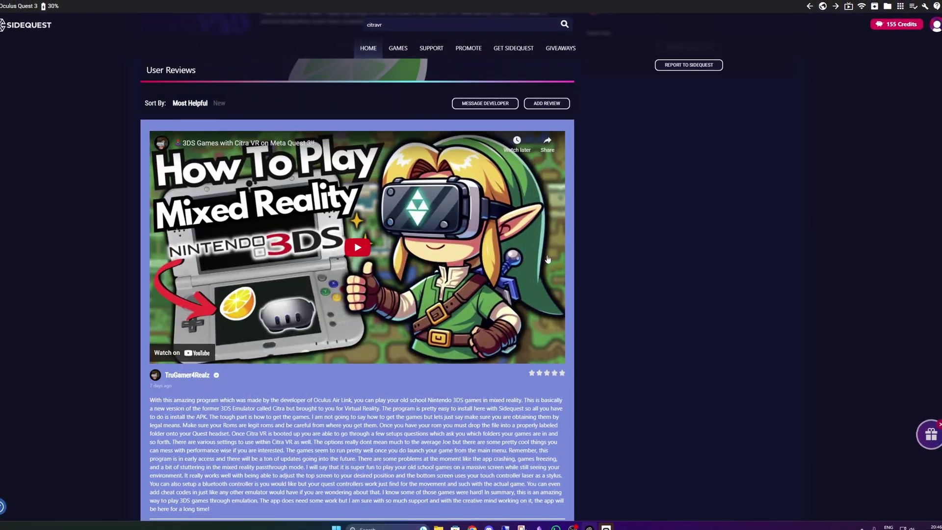
scroll(539, 259, "up", 2)
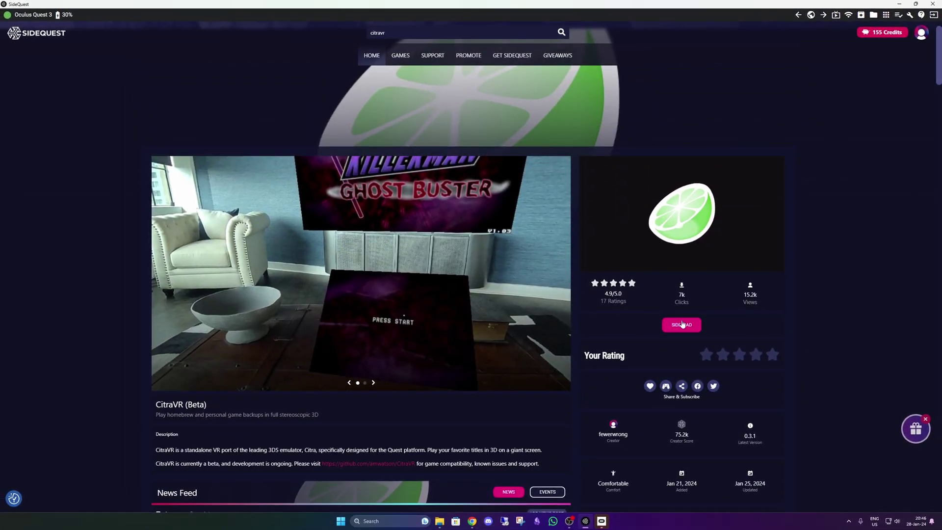
left_click(682, 325)
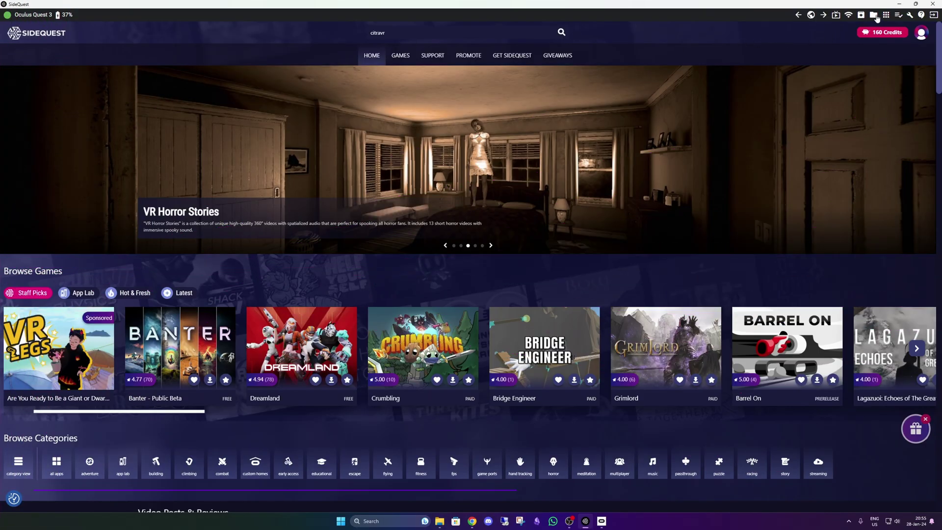
In File Manager, create a CitraVR folder on sdcard with a ROMs folder inside
left_click(876, 17)
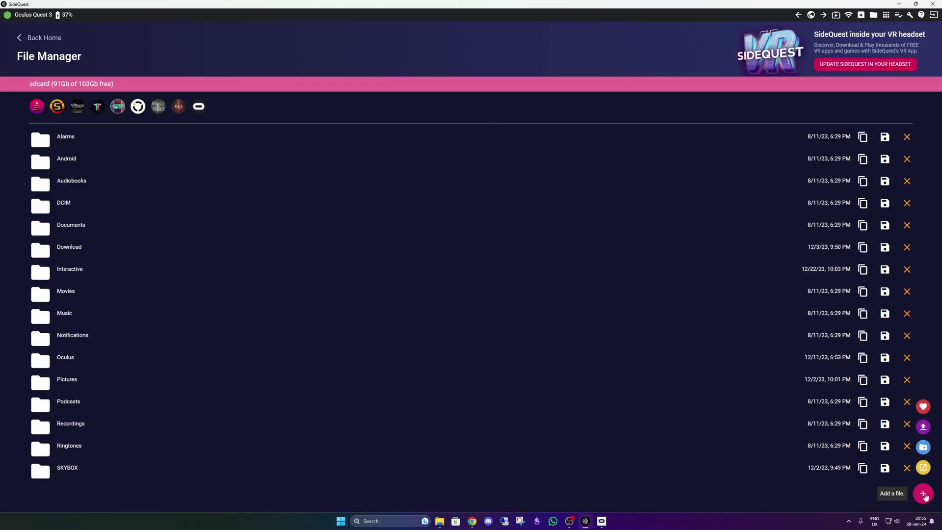
left_click(923, 447)
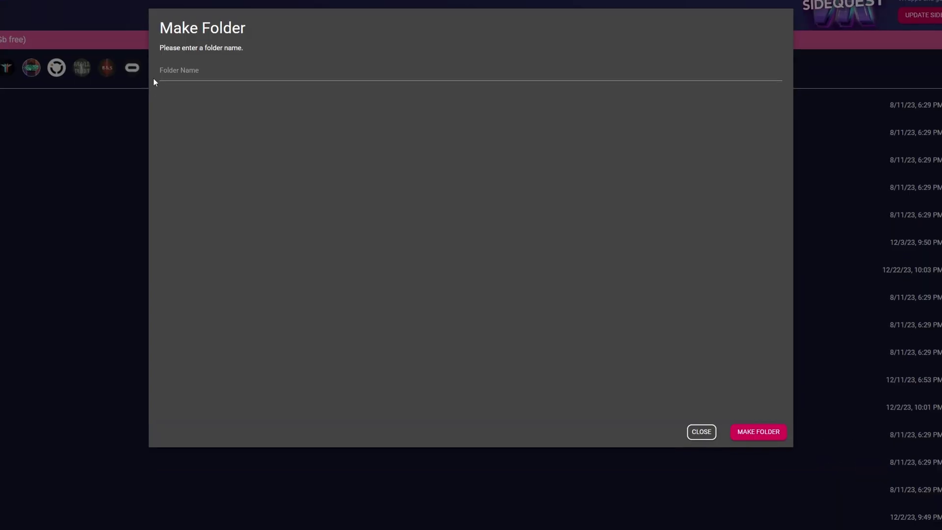
left_click(252, 114)
type("Citra")
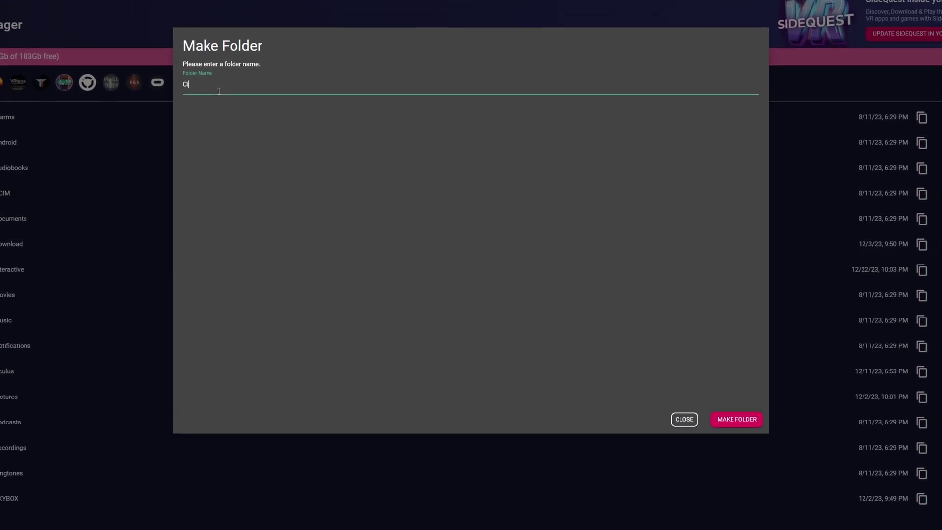
type("VR")
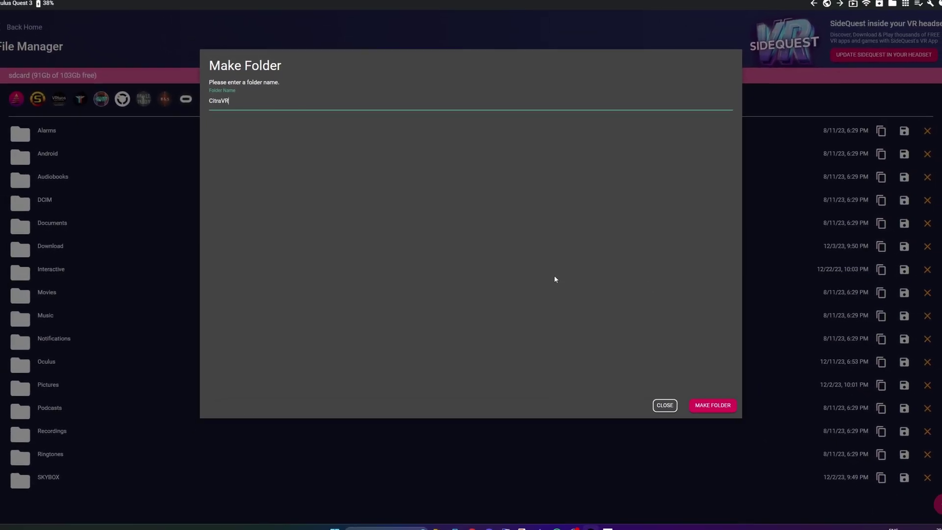
left_click(702, 399)
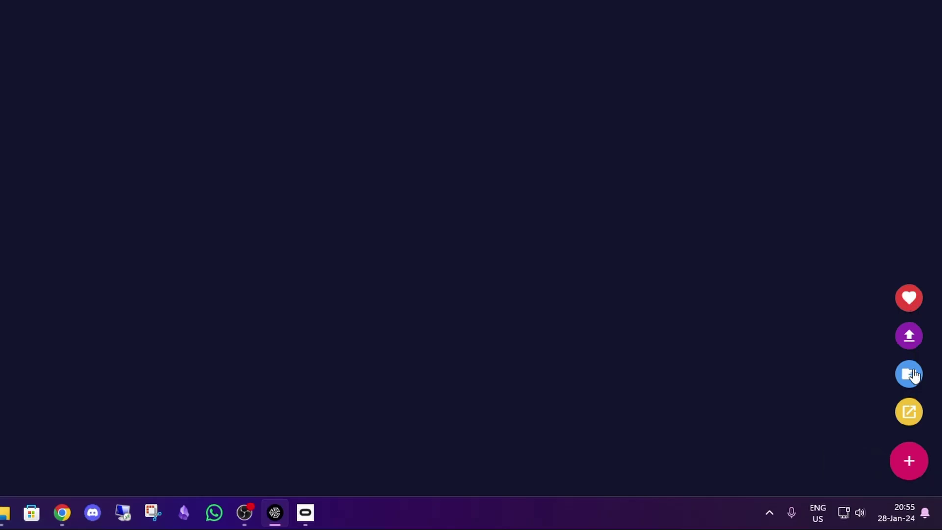
left_click(913, 375)
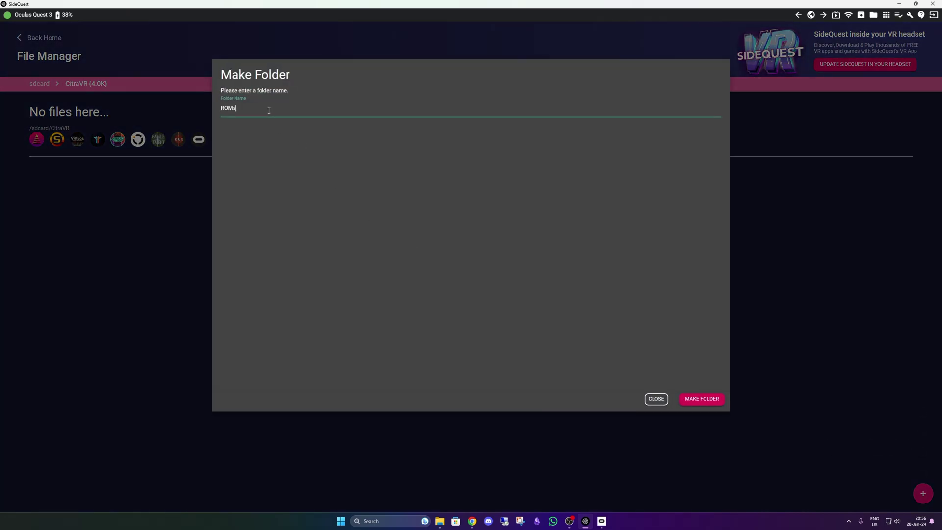
left_click(705, 399)
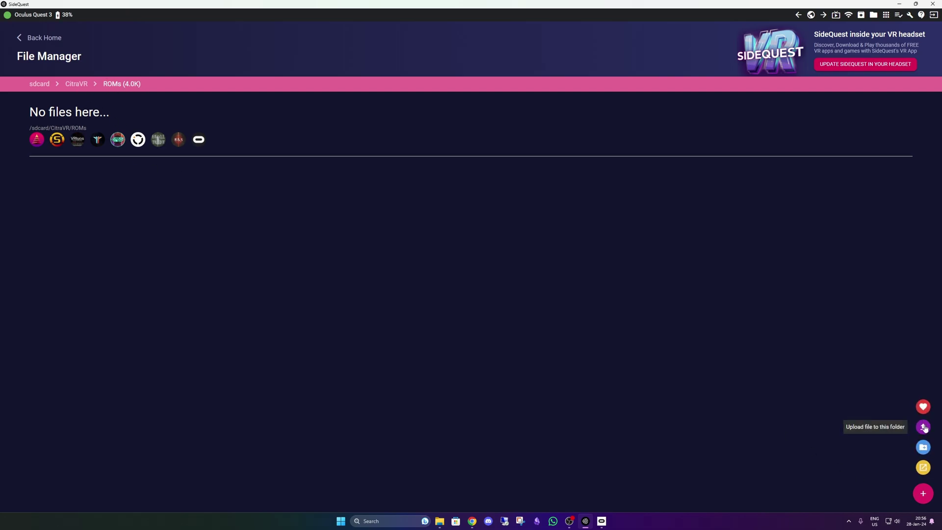
Extract the Zelda zip with WinRAR and upload its Ocarina of Time 3D .3ds file to ROMs
left_click(924, 427)
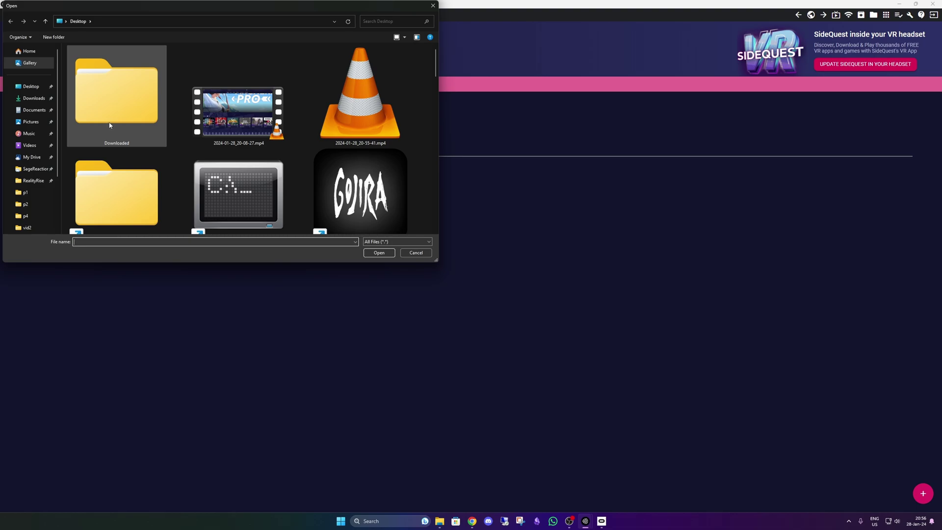
double_click(114, 125)
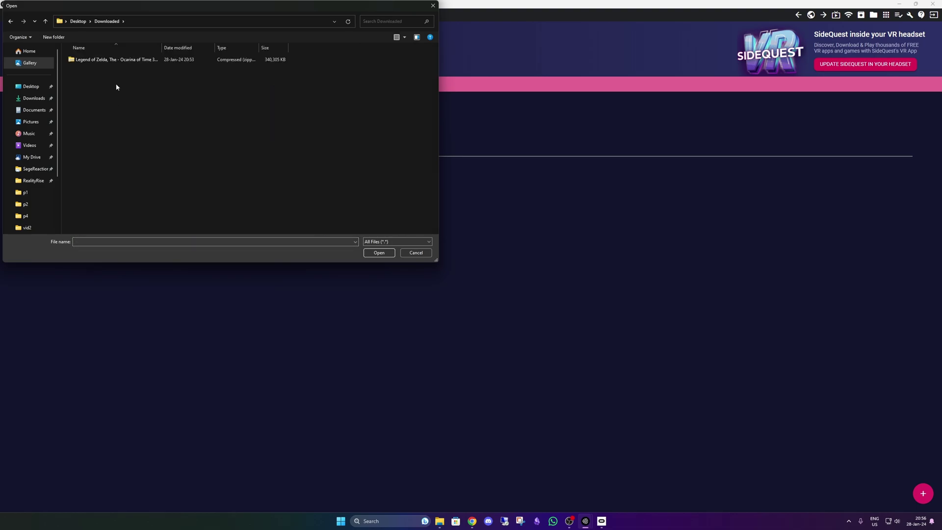
right_click(97, 61)
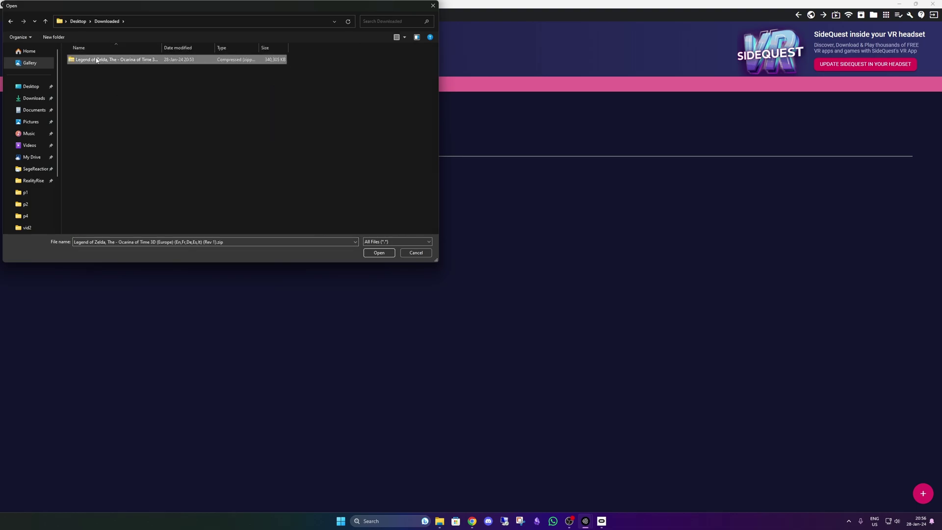
mouse_move(157, 100)
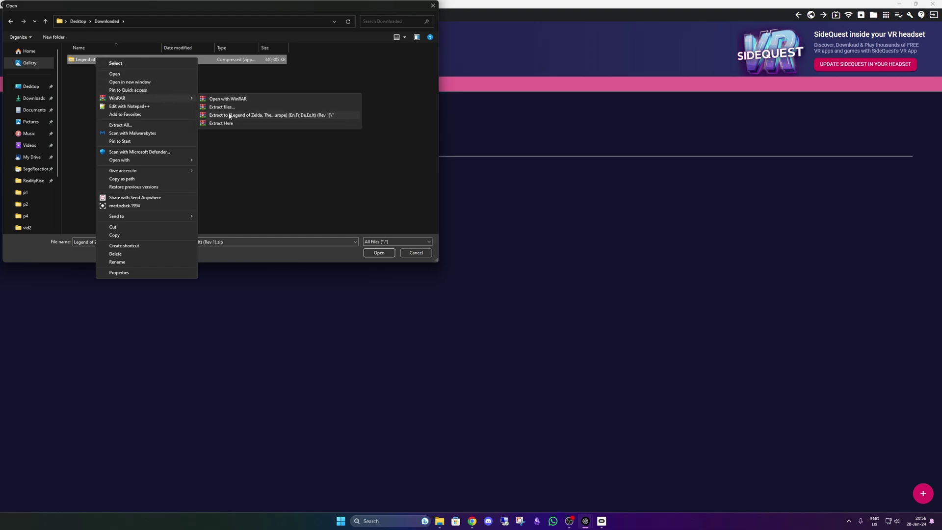
left_click(230, 116)
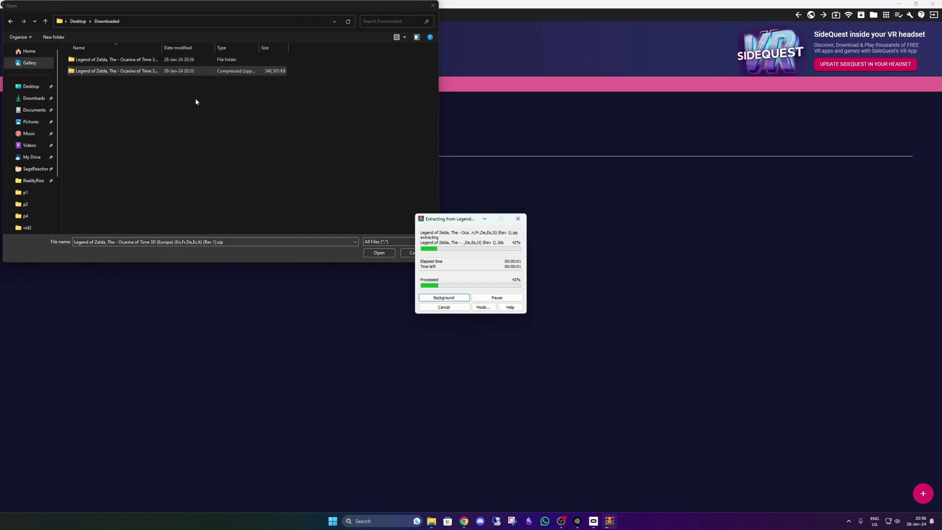
double_click(109, 60)
left_click(74, 56)
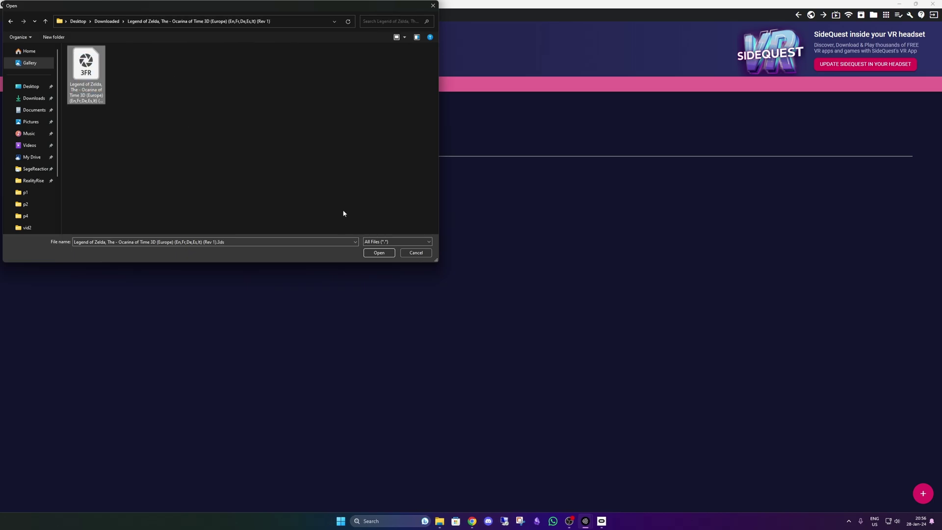
left_click(377, 253)
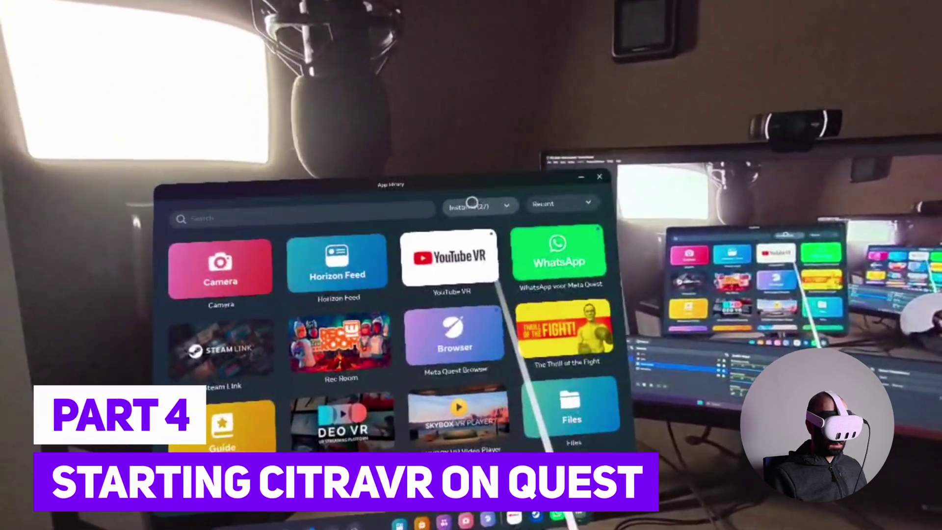
Launch CitraVR (Beta) from the Unknown sources apps, allowing audio recording and accepting the intro
left_click(472, 202)
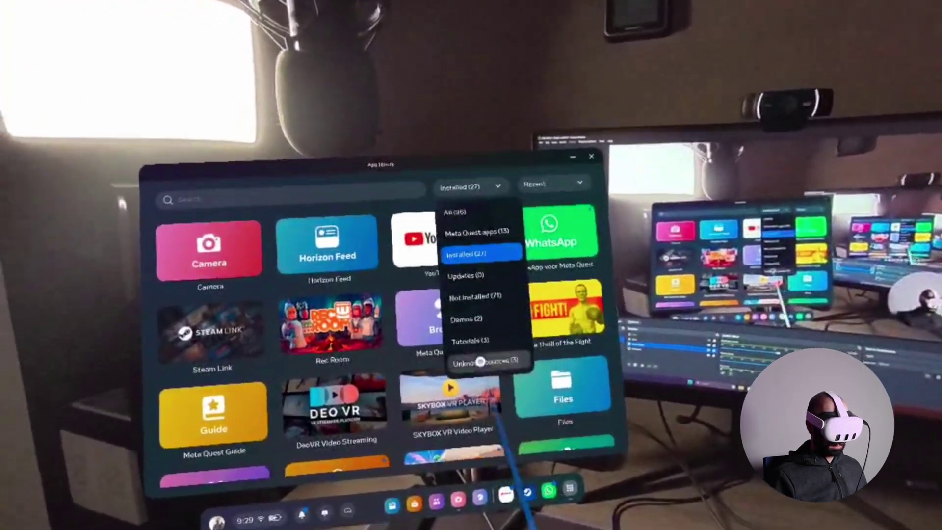
left_click(510, 369)
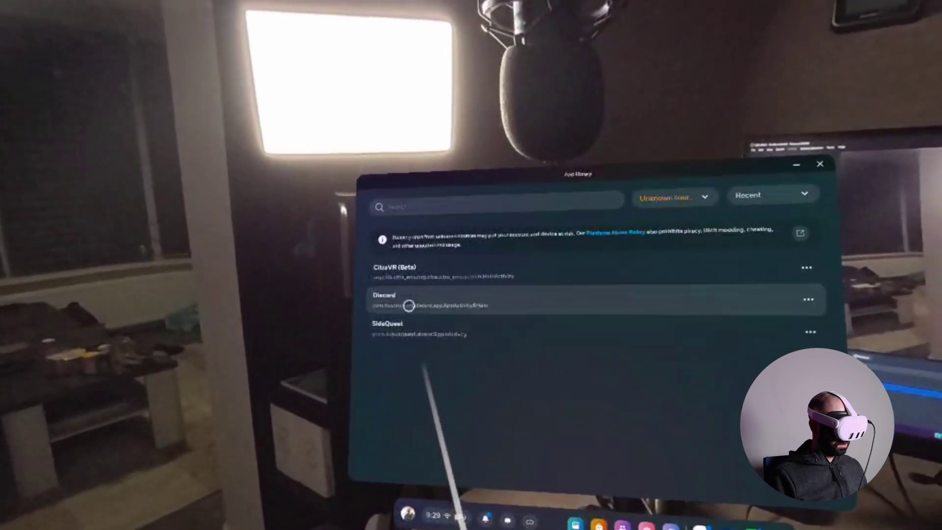
left_click(401, 269)
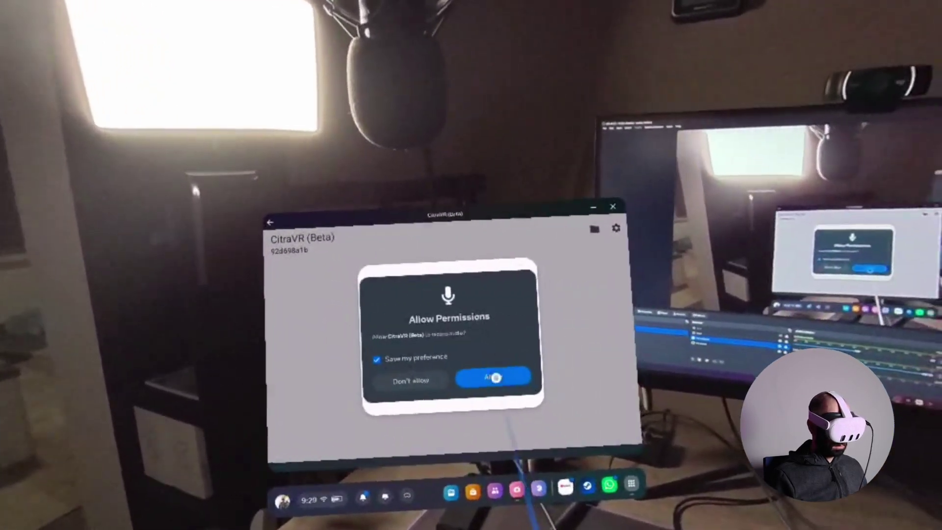
left_click(496, 378)
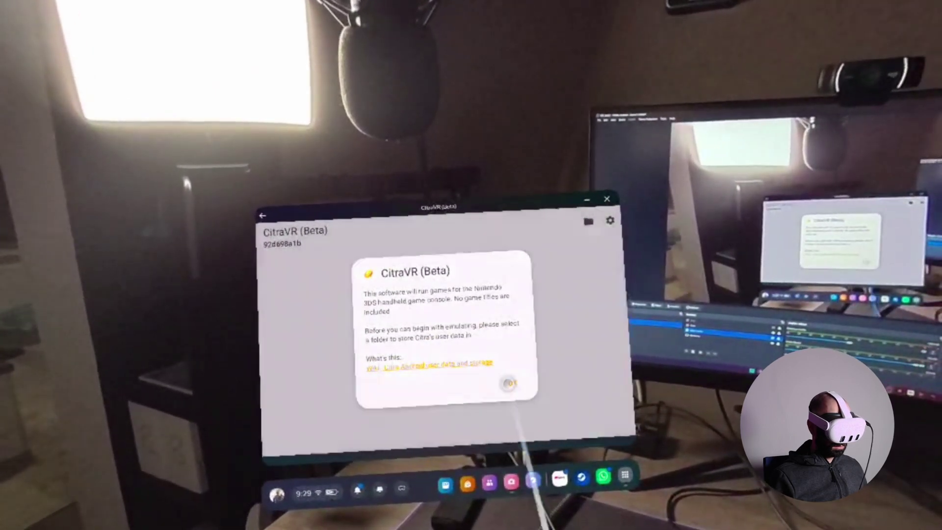
left_click(509, 382)
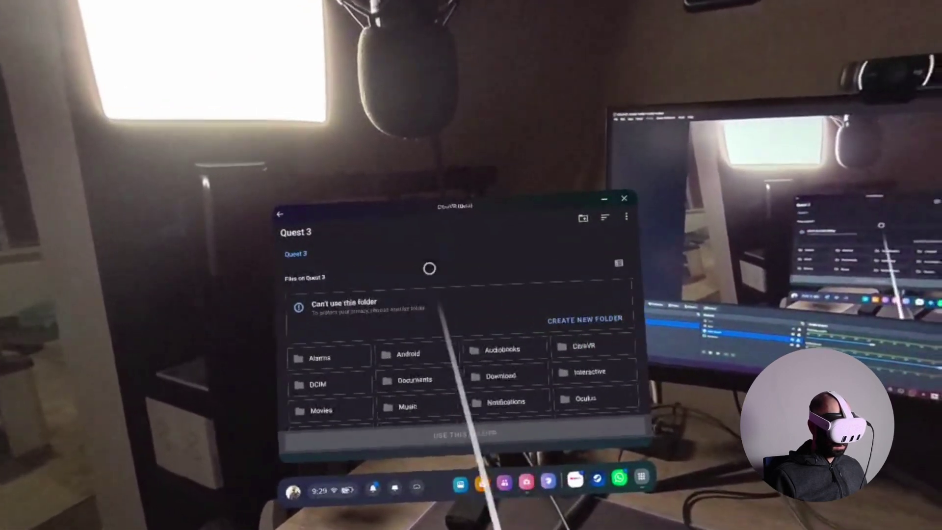
Choose CitraVR/ROMs as CitraVR's data folder and allow access to its files
scroll(399, 330, "down", 3)
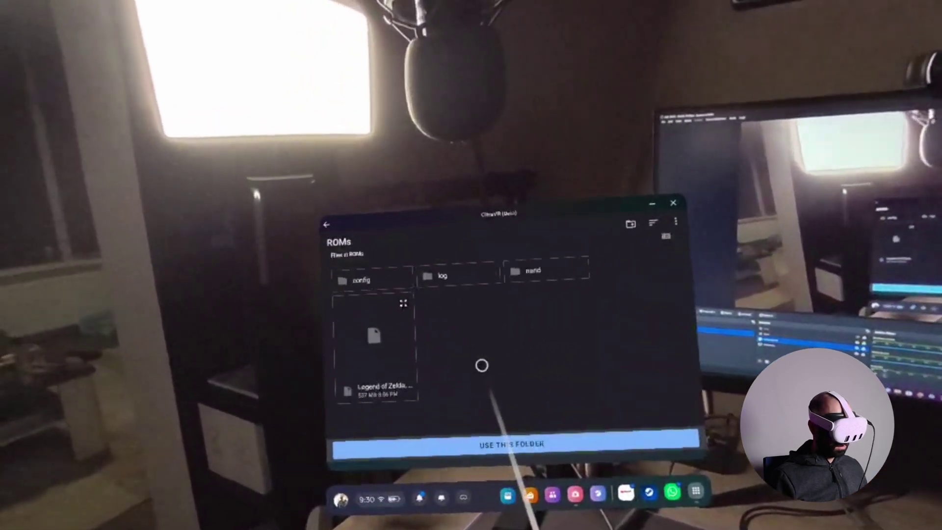
scroll(485, 381, "down", 2)
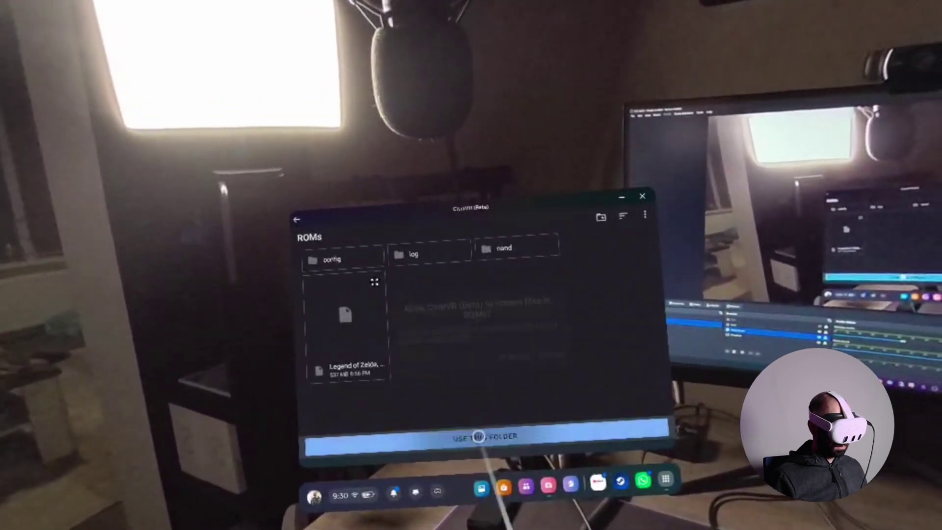
left_click(470, 442)
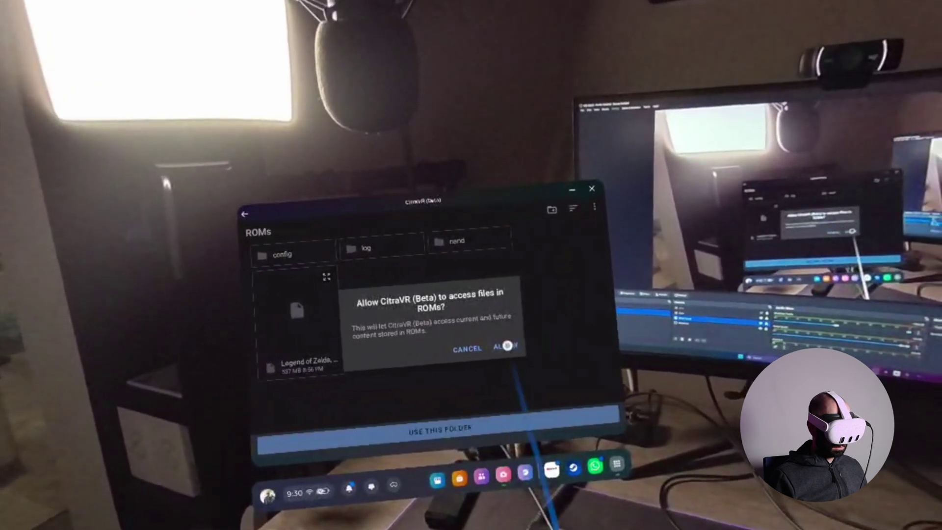
left_click(507, 346)
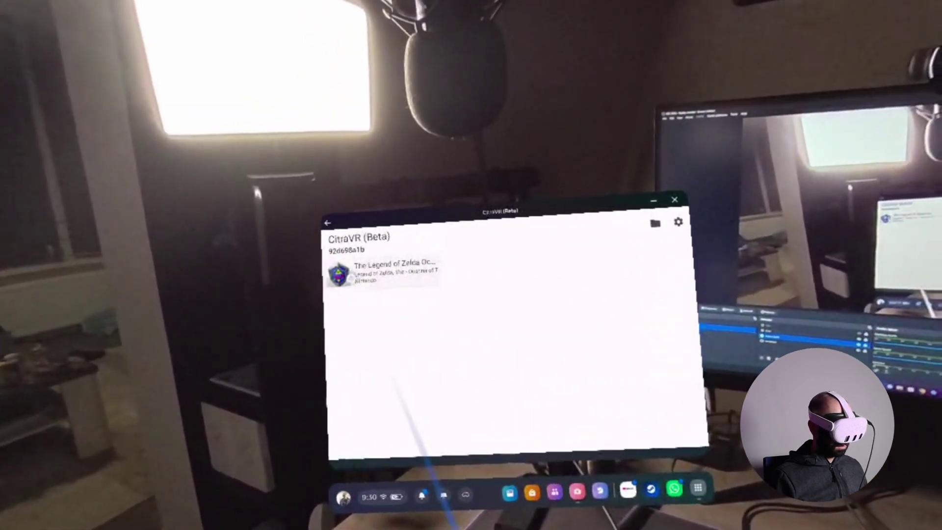
Launch The Legend of Zelda: Ocarina of Time 3D from the CitraVR game list
left_click(378, 272)
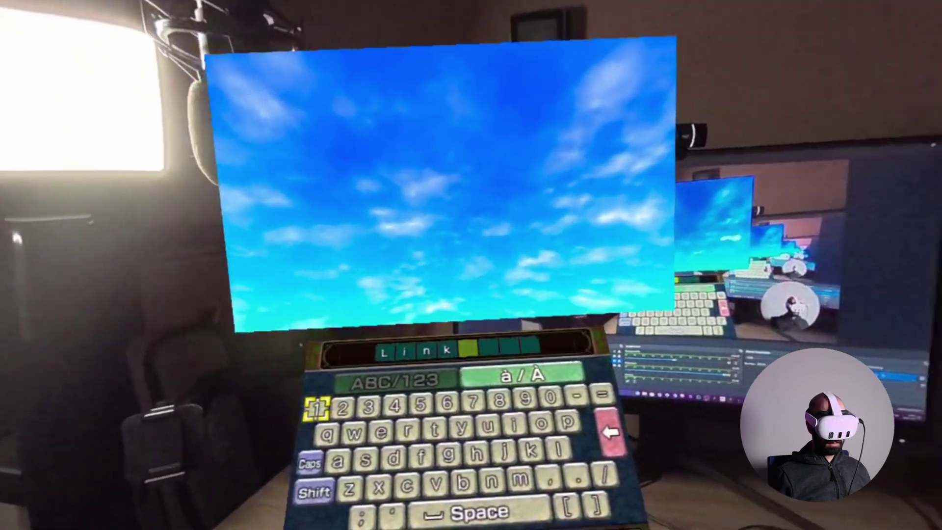
Accept 'Link' as the save file name to continue into the opening scenes
key("Return")
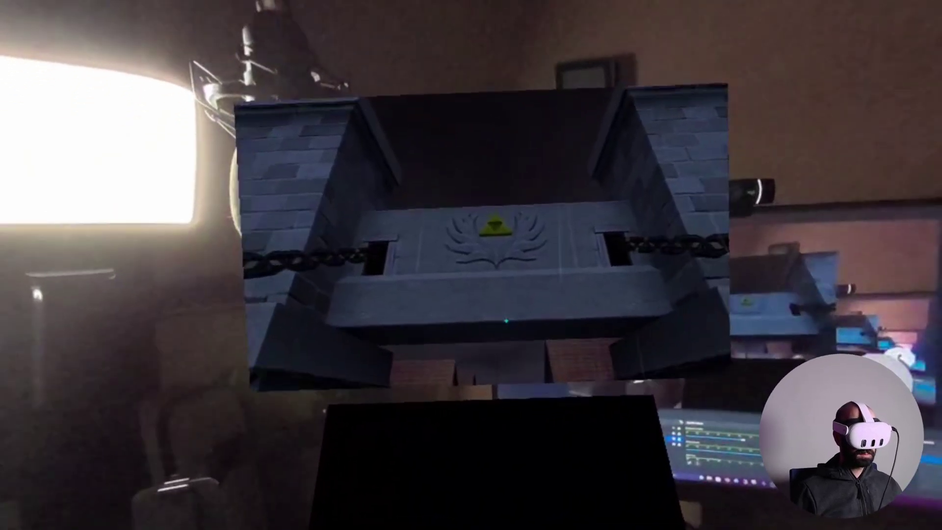